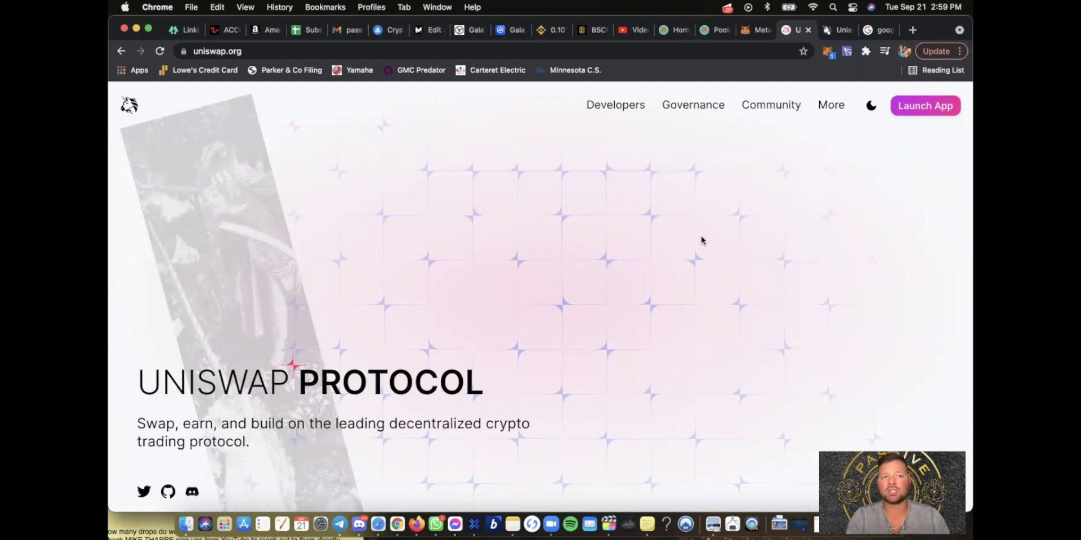
Switch from the uniswap.org tab to the Google results for 'google chrome download'
{"action": "key", "text": "ctrl+Tab"}
{"action": "key", "text": "ctrl+Tab"}
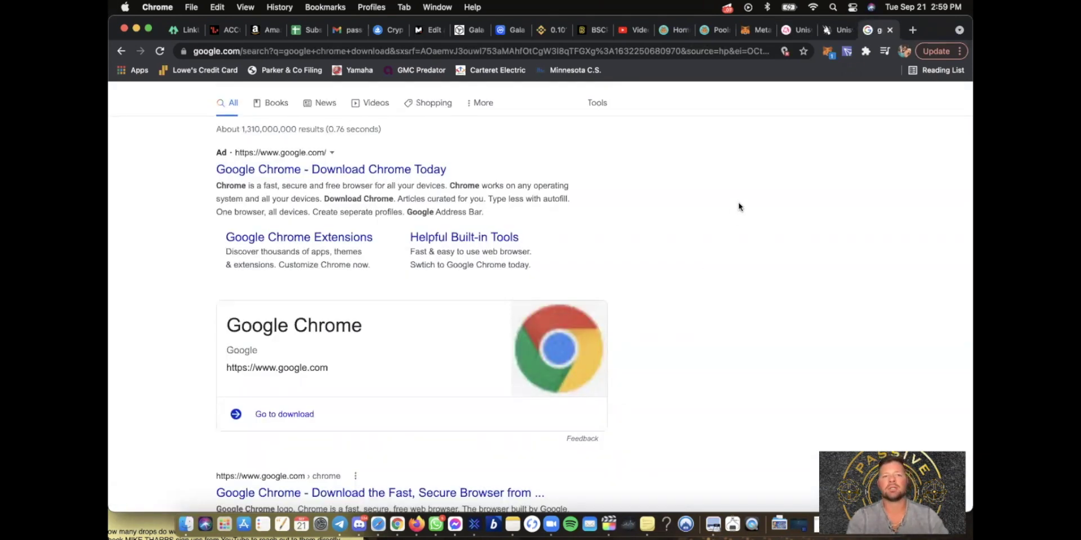
Open the Google Chrome download result, then go back to the uniswap.org homepage
{"action": "scroll", "coordinate": [498, 195], "scroll_direction": "up", "scroll_amount": 2}
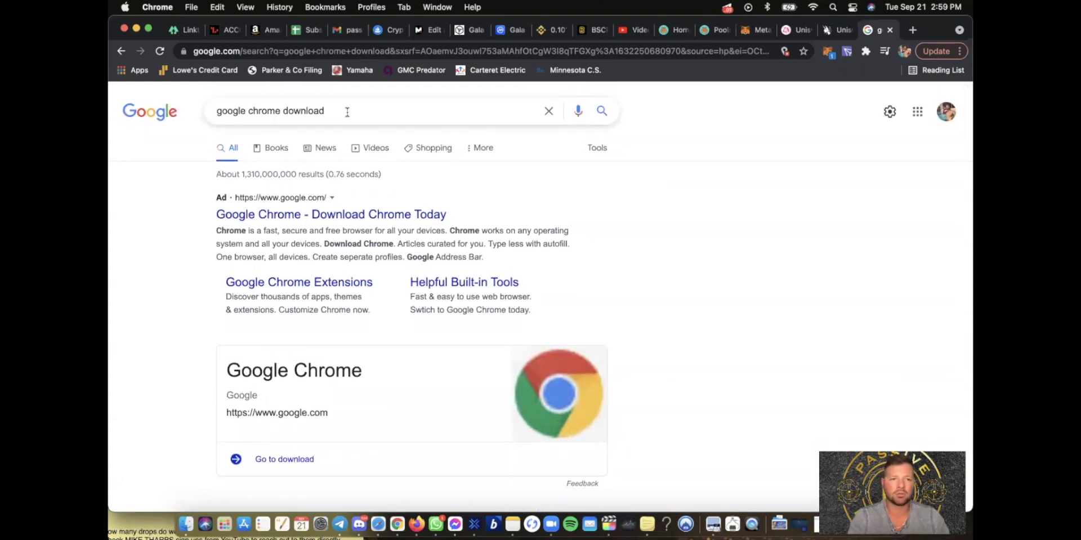
{"action": "scroll", "coordinate": [316, 396], "scroll_direction": "down", "scroll_amount": 5}
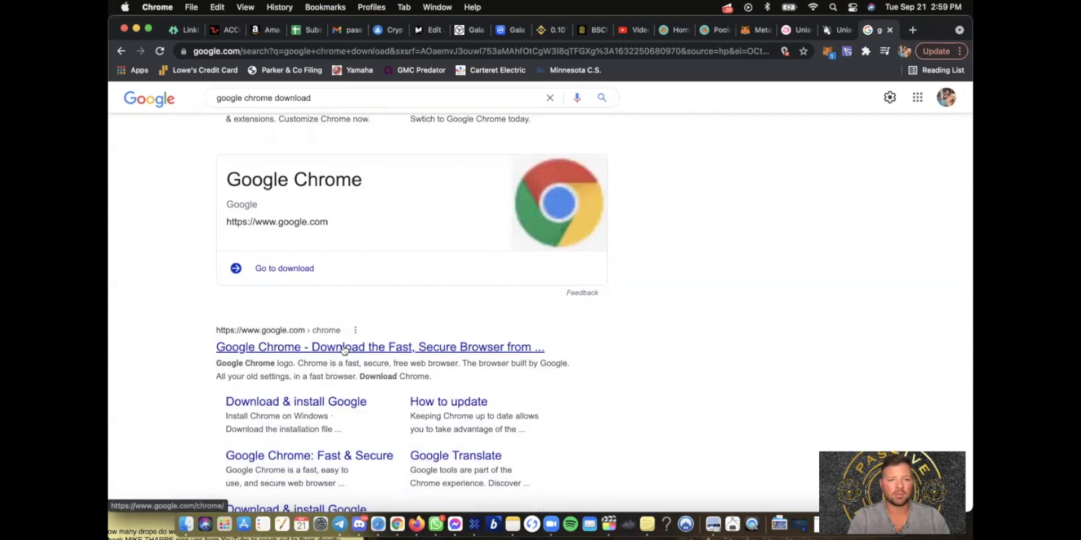
{"action": "left_click", "coordinate": [345, 351]}
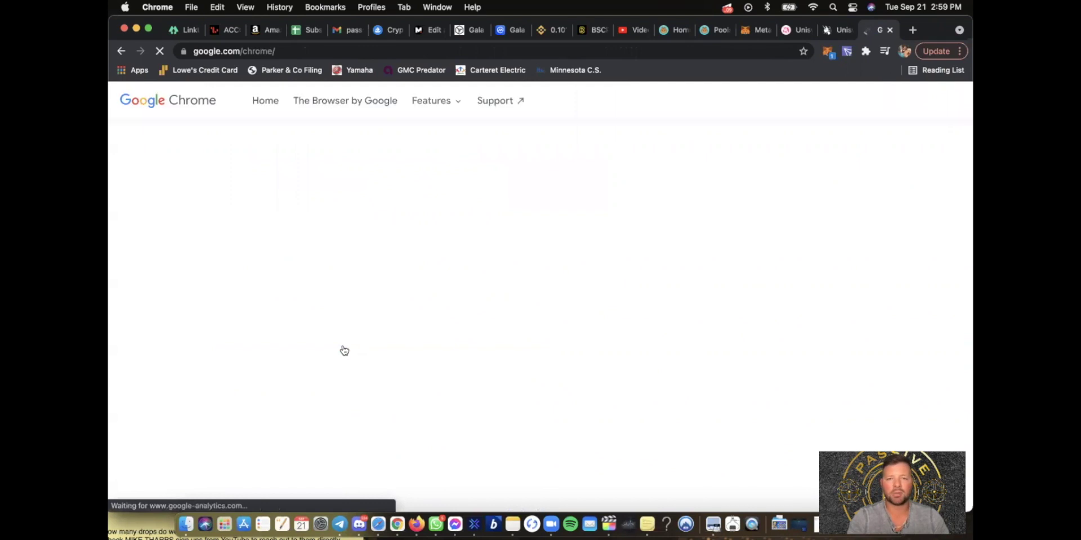
{"action": "left_click", "coordinate": [401, 50]}
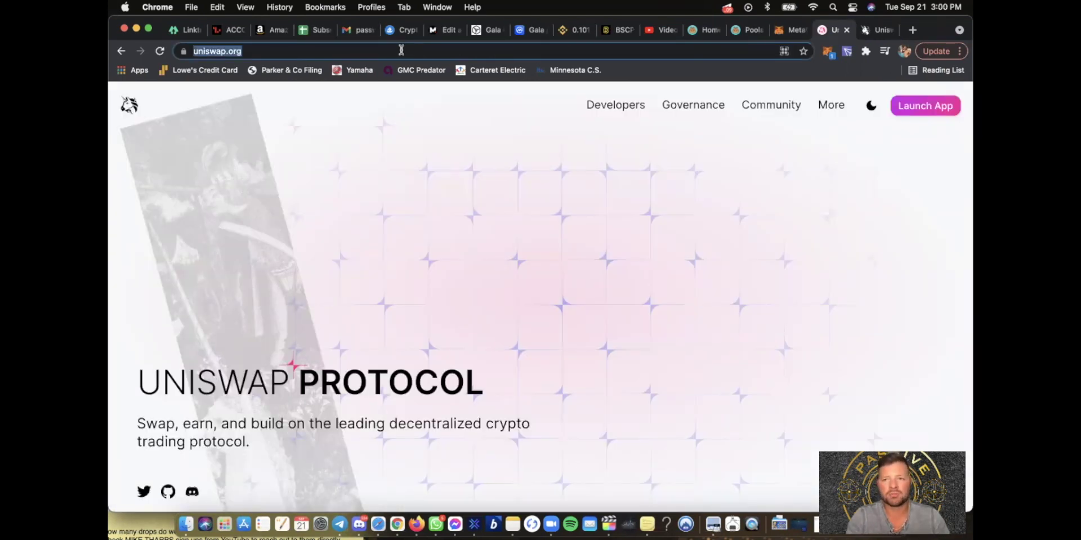
Launch the Uniswap app in a new tab and bring up Chrome's Manage Extensions page
{"action": "left_click", "coordinate": [934, 106]}
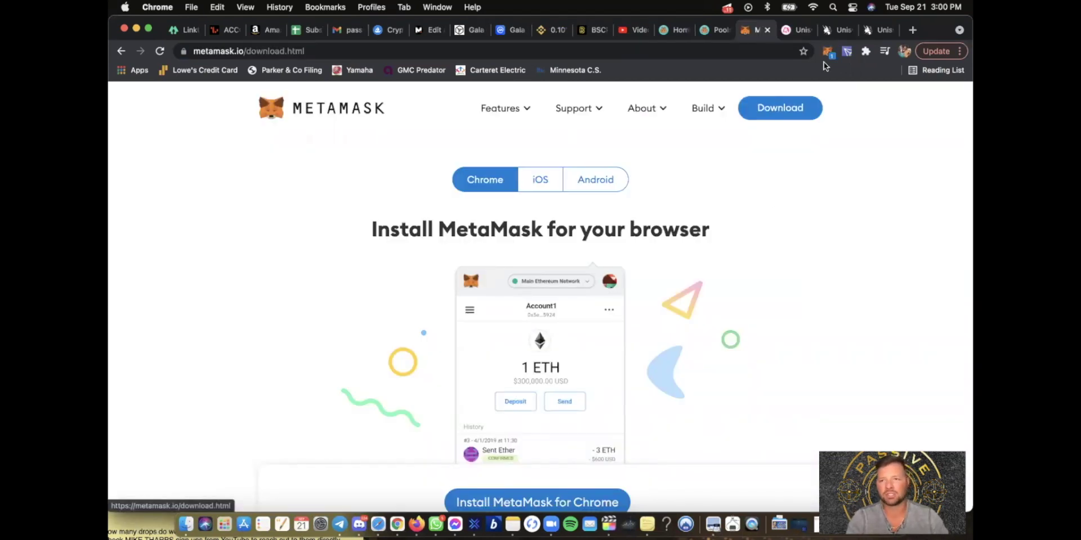
{"action": "left_click", "coordinate": [869, 50]}
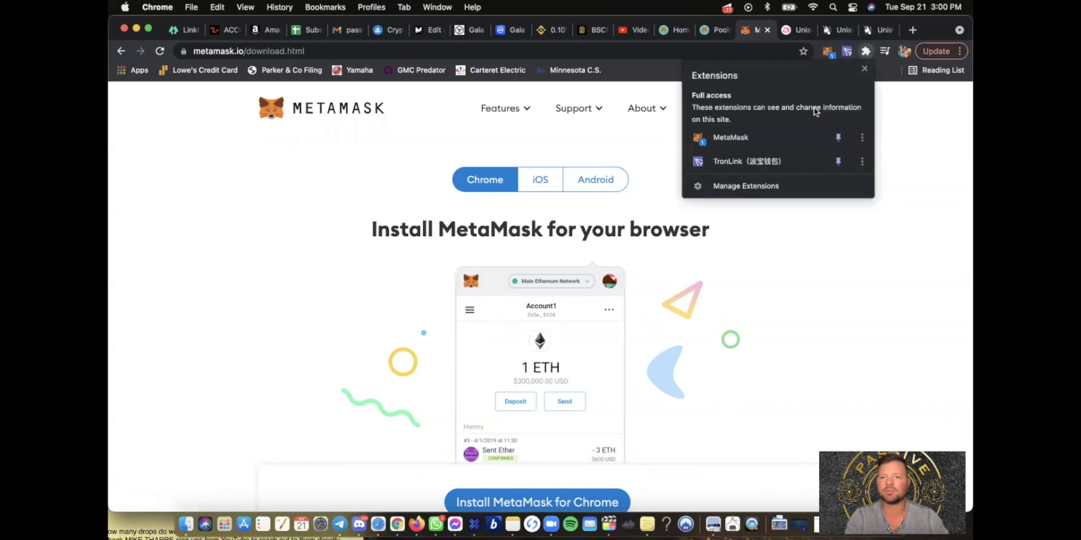
{"action": "left_click", "coordinate": [749, 186]}
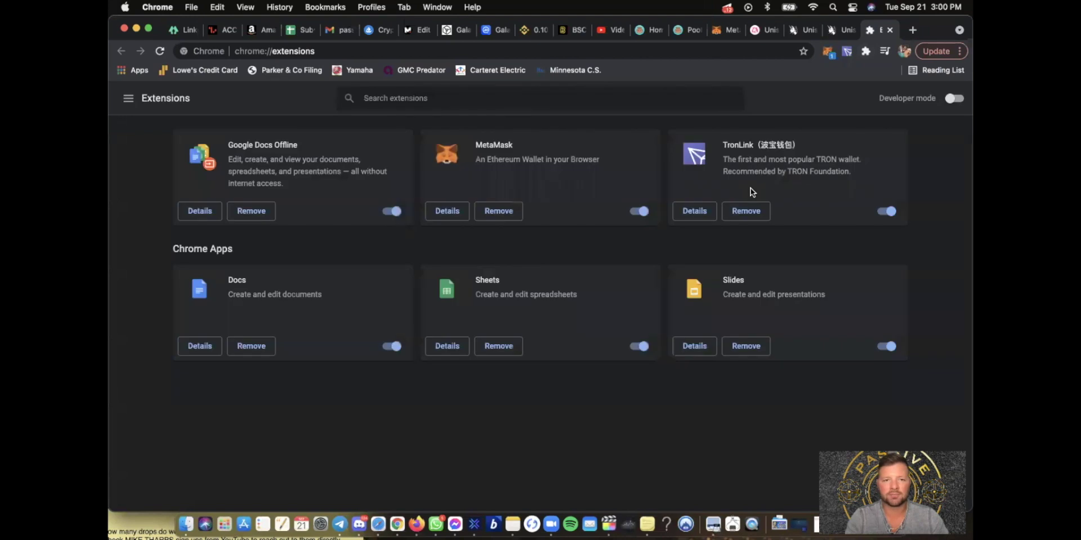
{"action": "left_click", "coordinate": [644, 213]}
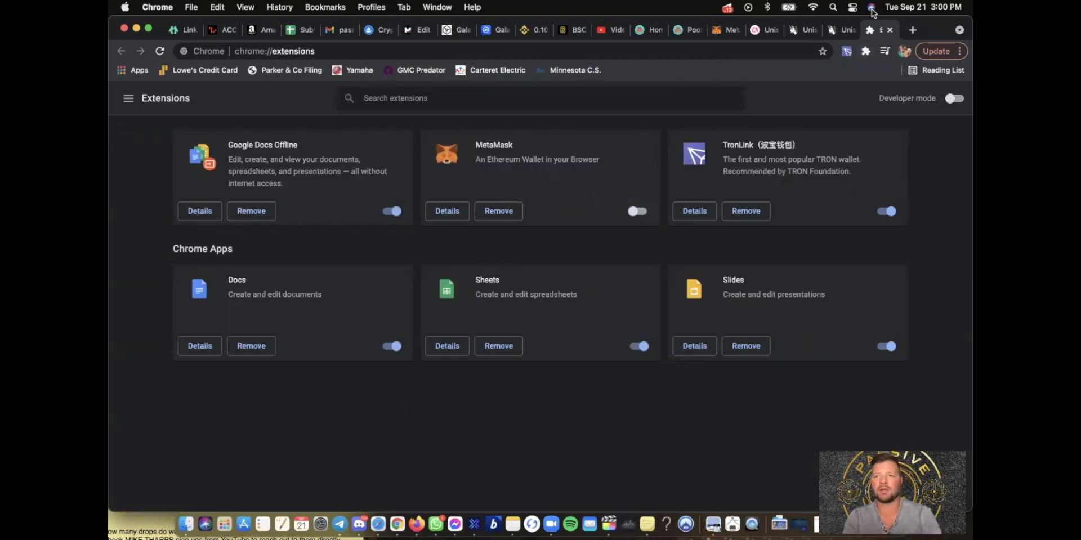
{"action": "left_click", "coordinate": [638, 211]}
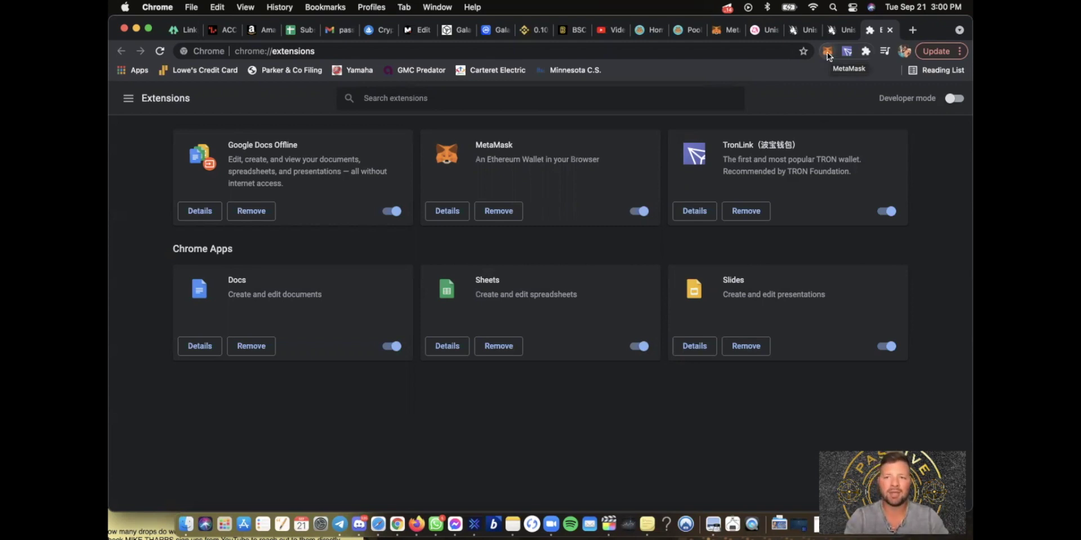
{"action": "left_click", "coordinate": [827, 52]}
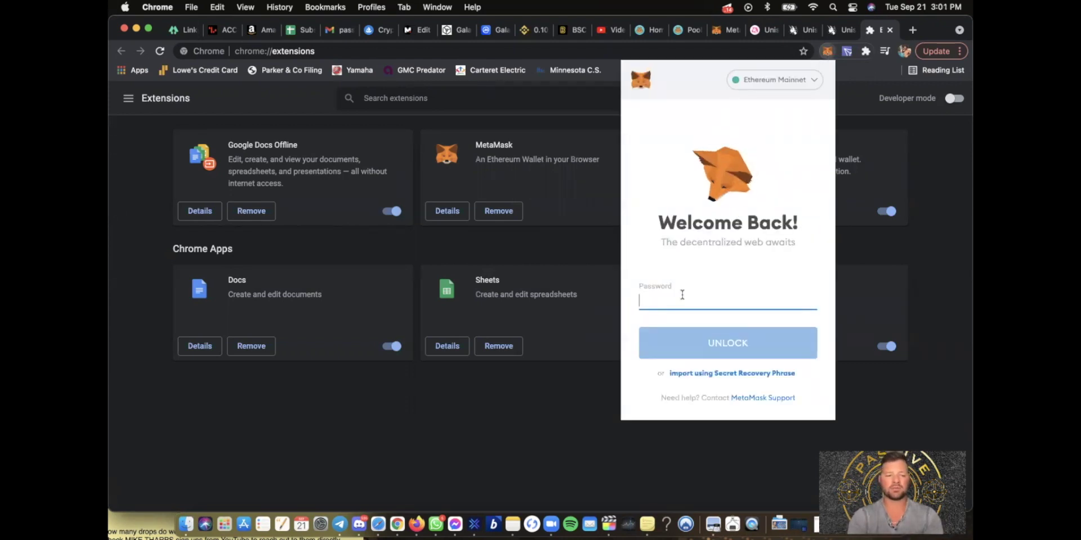
Enter the wallet password to unlock MetaMask, revealing 0.0514 ETH and 615.665 NBU
{"action": "type", "text": "•••••••••••"}
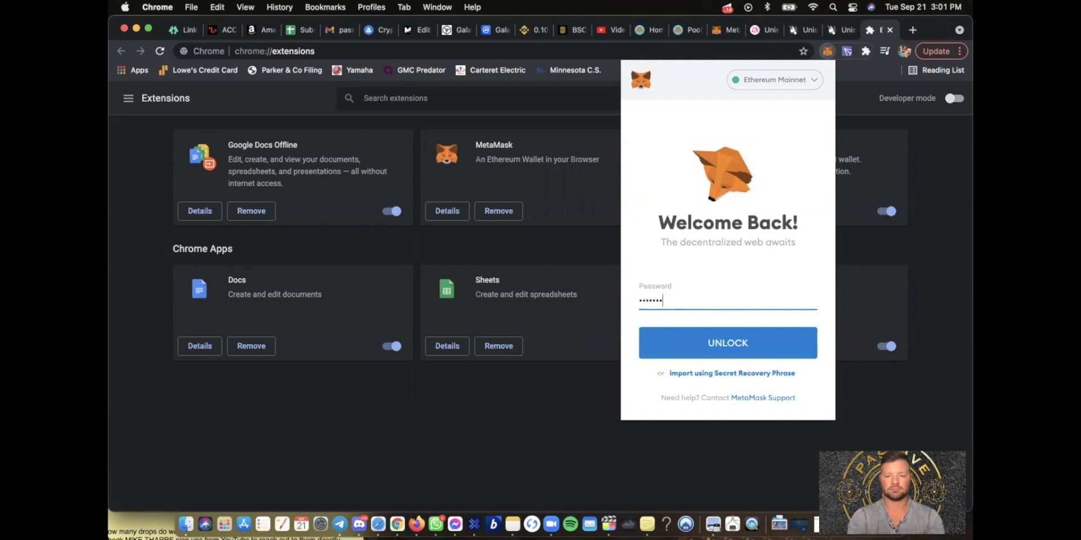
{"action": "type", "text": "••••••••"}
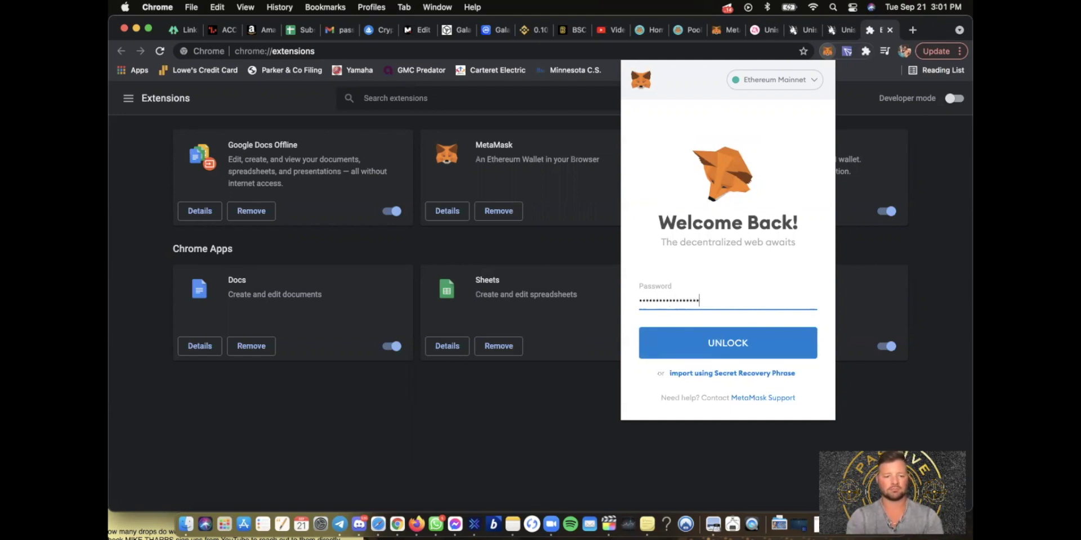
{"action": "key", "text": "Return"}
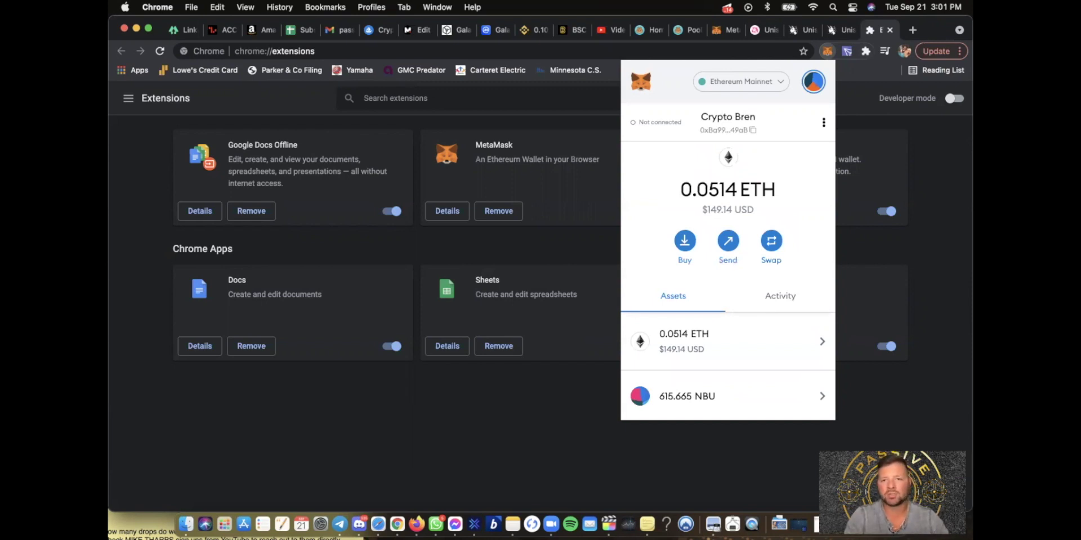
Browse MetaMask's Deposit Ether buying options, then close the popup
{"action": "left_click", "coordinate": [687, 242]}
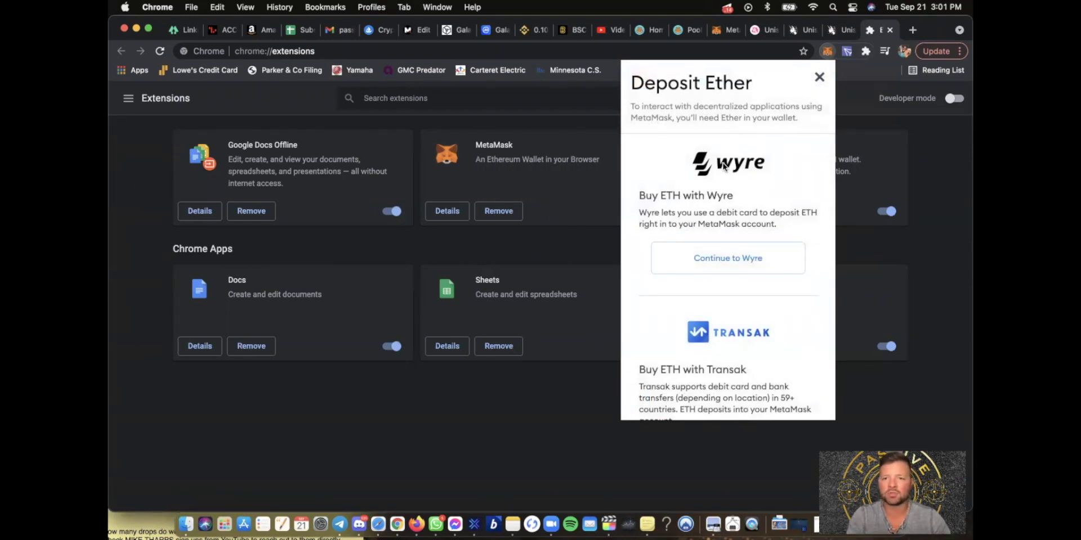
{"action": "scroll", "coordinate": [731, 331], "scroll_direction": "down", "scroll_amount": 3}
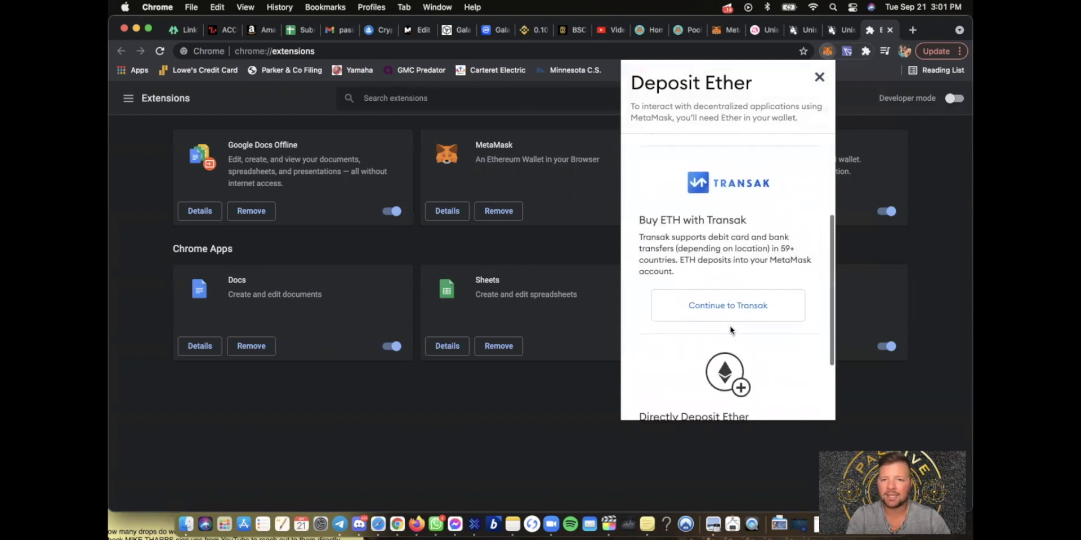
{"action": "scroll", "coordinate": [731, 330], "scroll_direction": "down", "scroll_amount": 3}
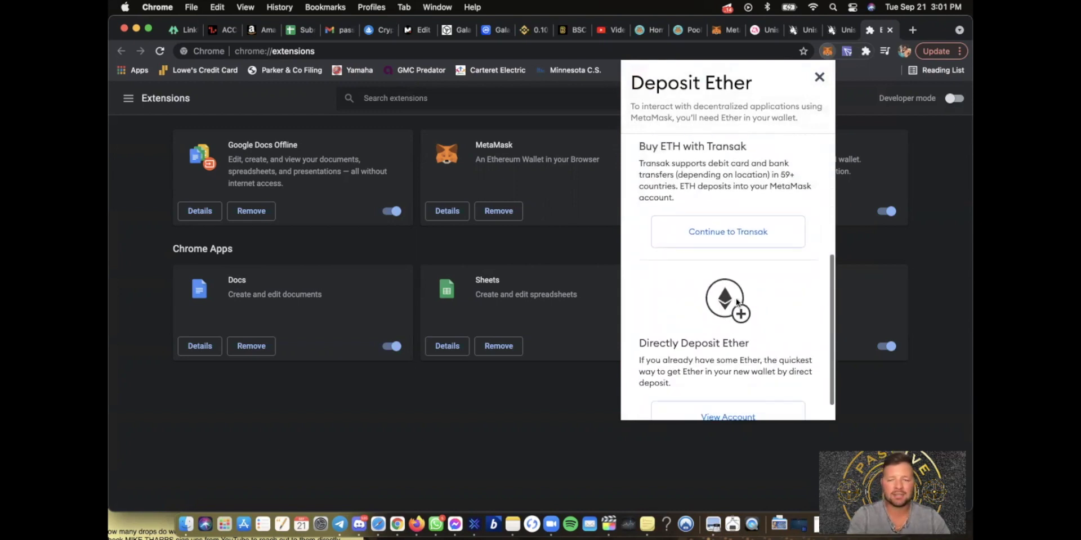
{"action": "scroll", "coordinate": [749, 265], "scroll_direction": "up", "scroll_amount": 9}
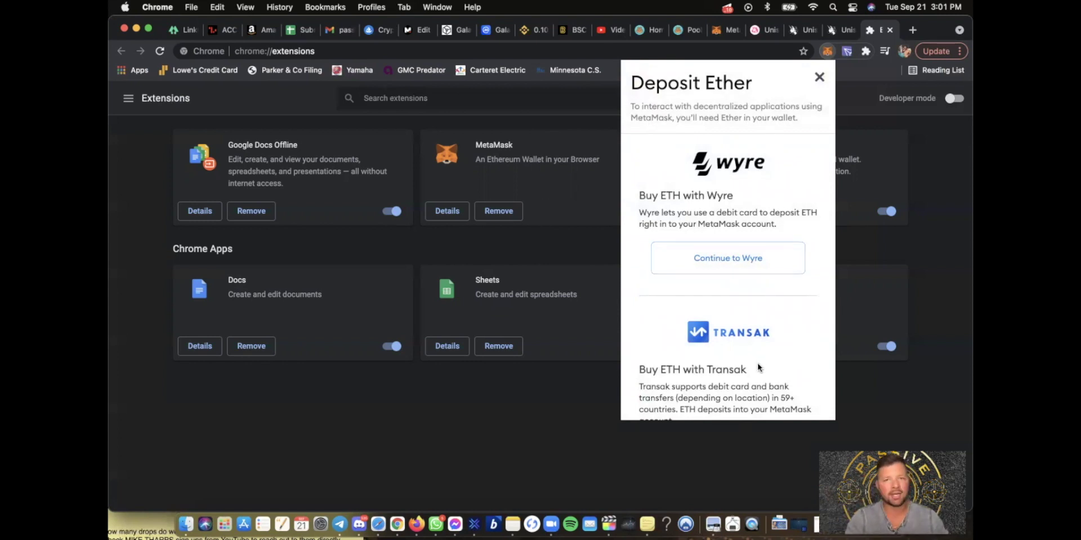
{"action": "scroll", "coordinate": [758, 367], "scroll_direction": "down", "scroll_amount": 5}
{"action": "scroll", "coordinate": [758, 366], "scroll_direction": "up", "scroll_amount": 5}
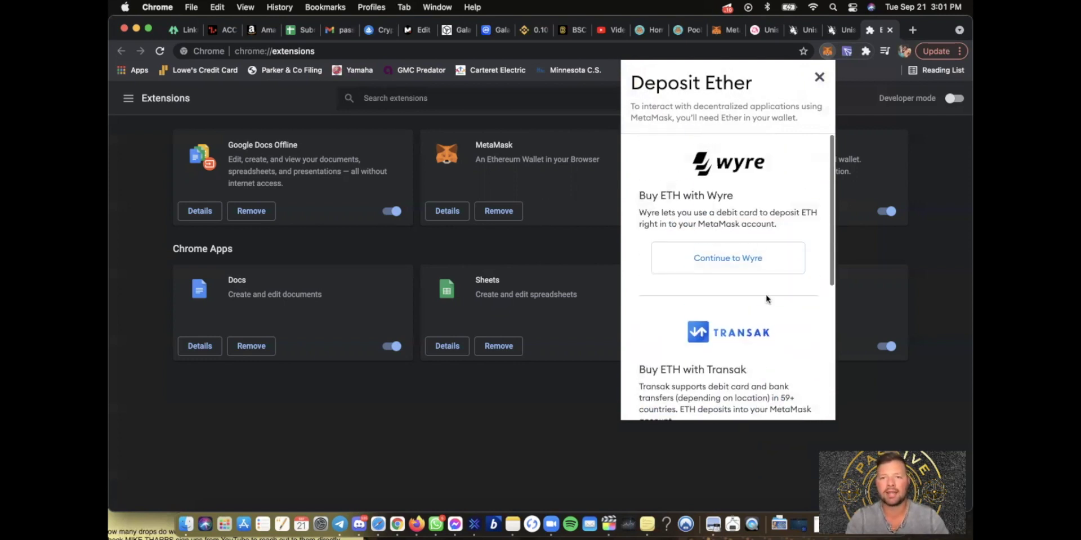
{"action": "left_click", "coordinate": [819, 77]}
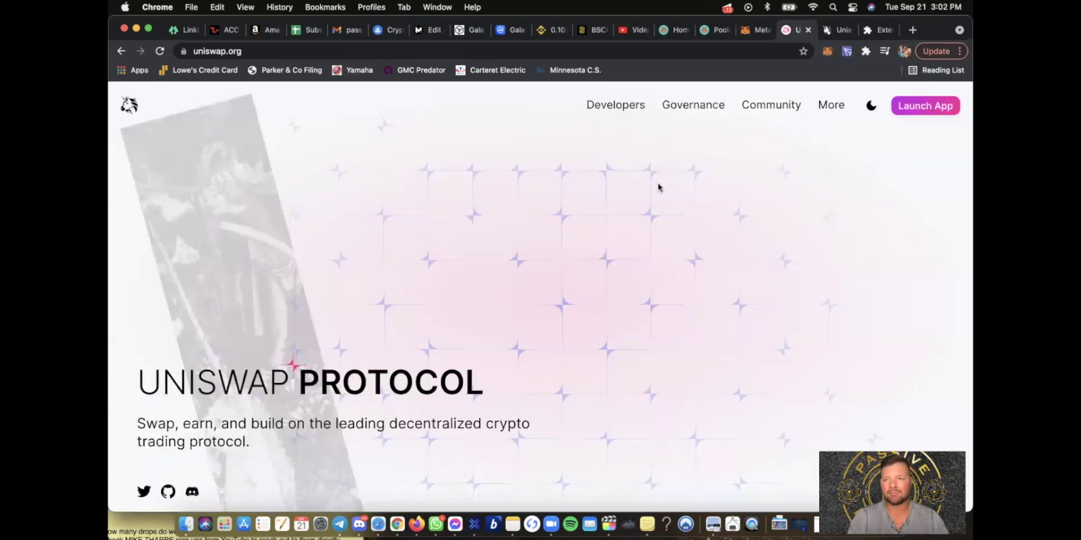
On the Uniswap swap tab, connect MetaMask and check its wallet overview showing 0.05135 ETH
{"action": "left_click", "coordinate": [832, 31]}
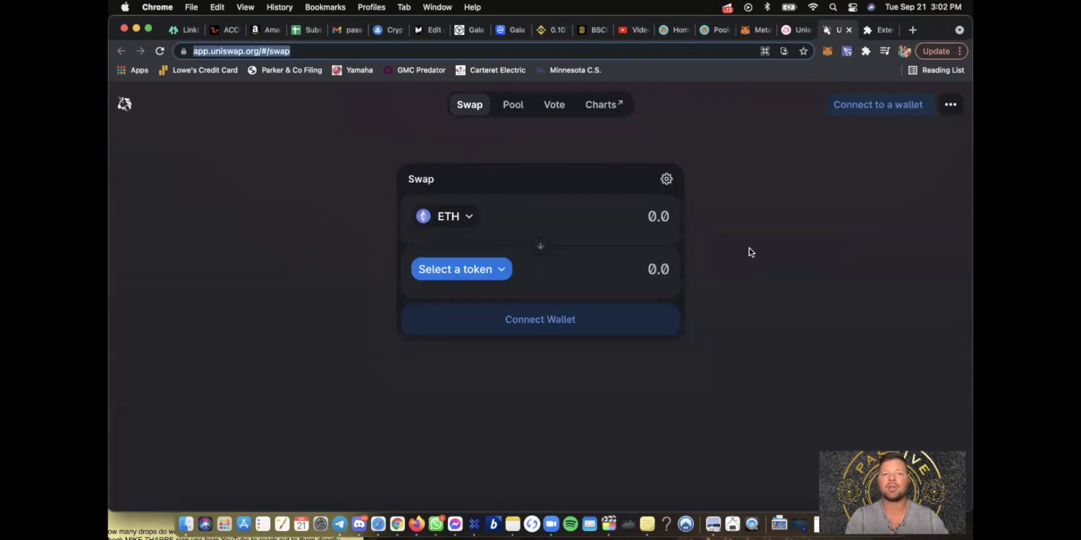
{"action": "left_click", "coordinate": [874, 107]}
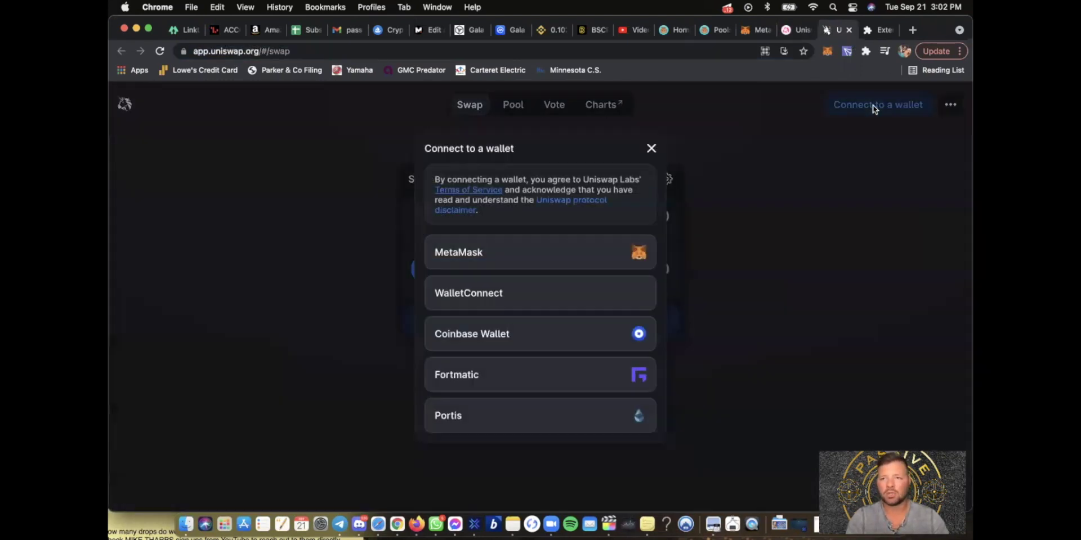
{"action": "left_click", "coordinate": [593, 260]}
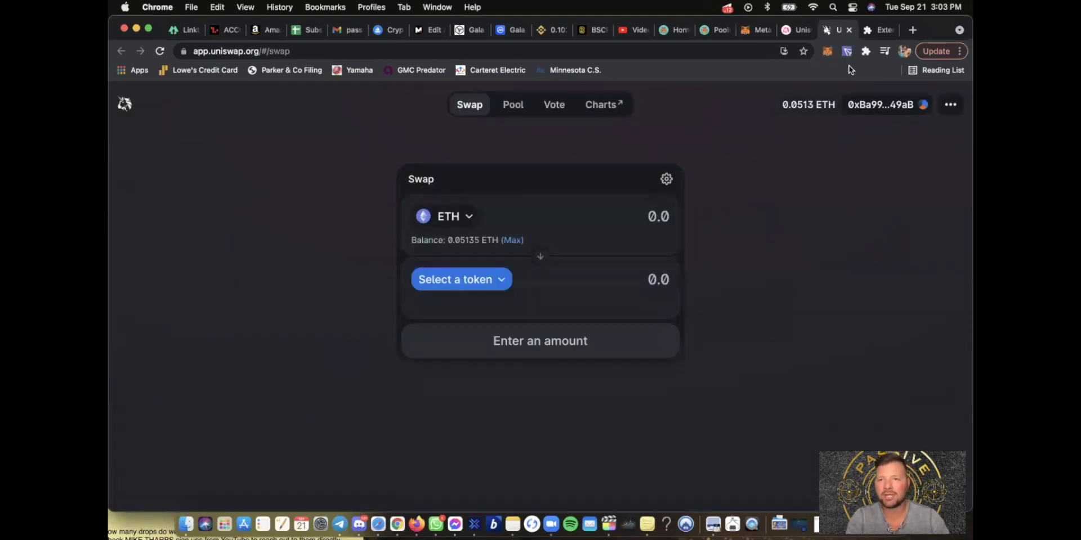
{"action": "left_click", "coordinate": [827, 52]}
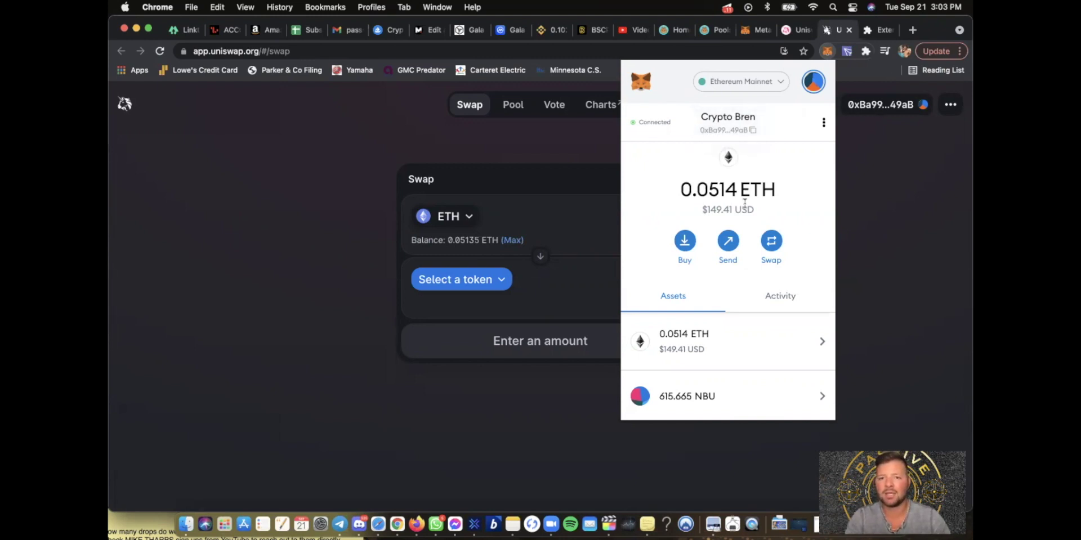
{"action": "left_click", "coordinate": [847, 245]}
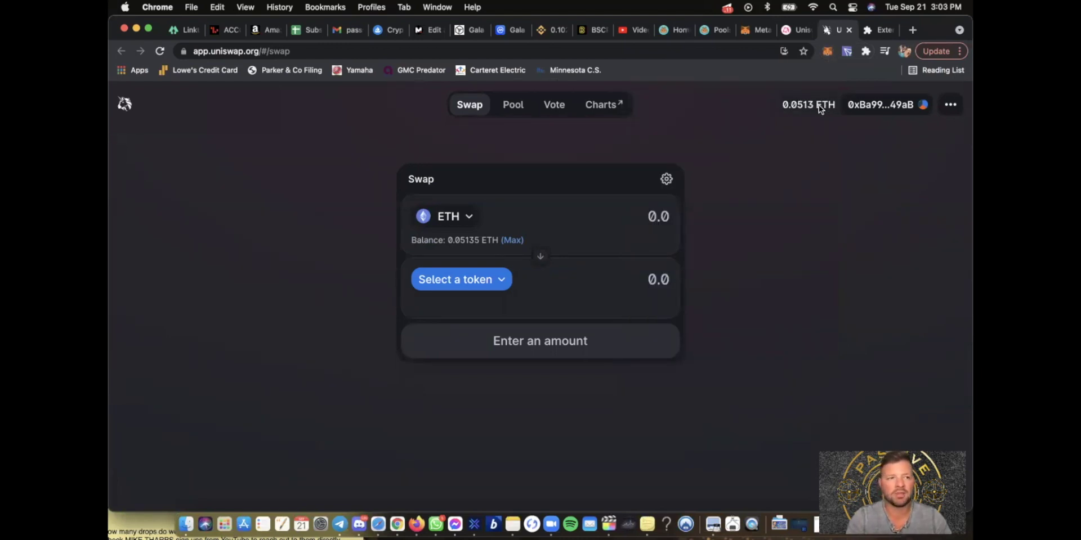
Pick WLITI as the output token, use the max 0.041353843618218946 ETH, and review the swap
{"action": "left_click", "coordinate": [500, 283]}
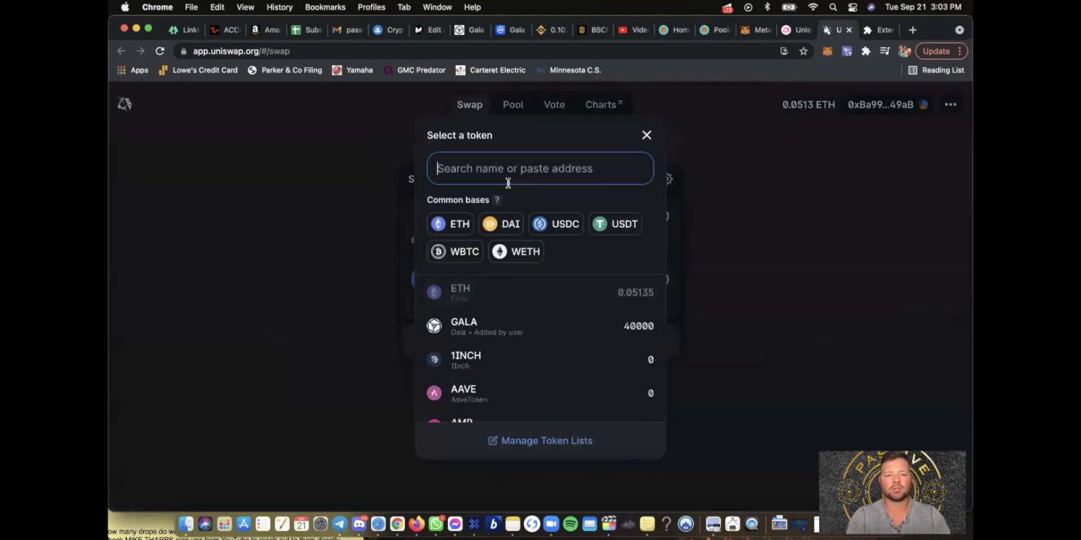
{"action": "type", "text": "wliti"}
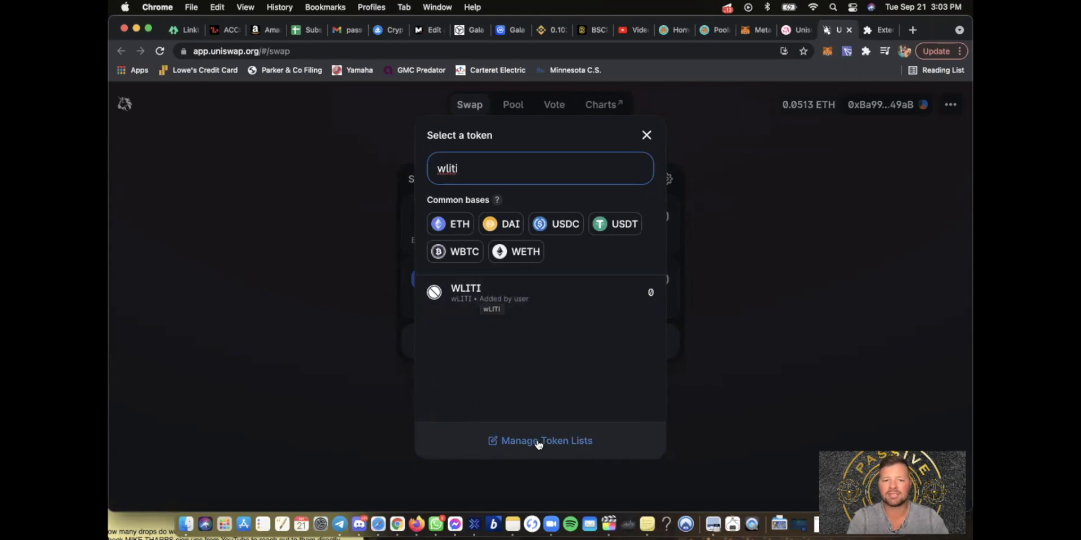
{"action": "left_click", "coordinate": [513, 298]}
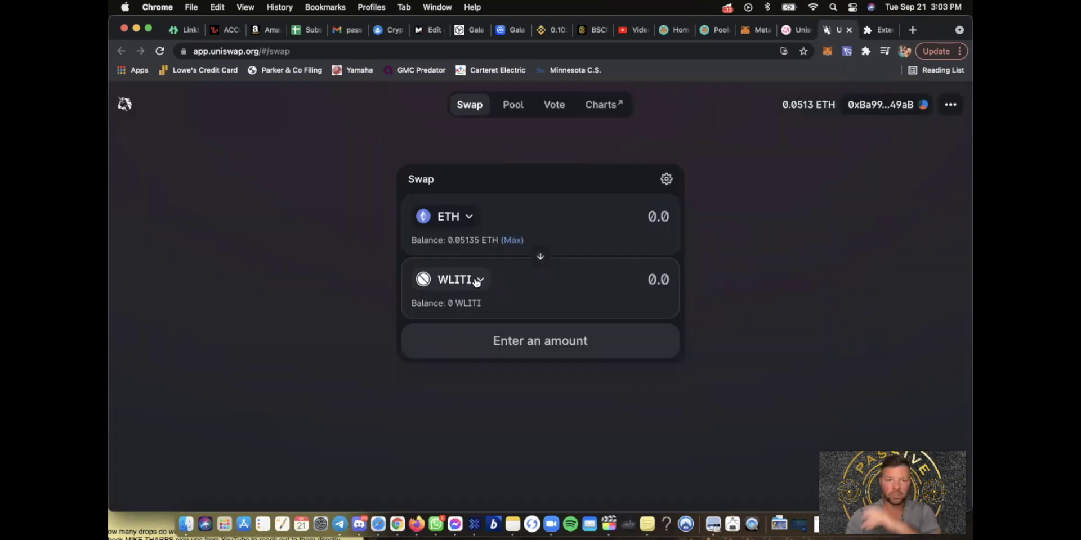
{"action": "left_click", "coordinate": [513, 240]}
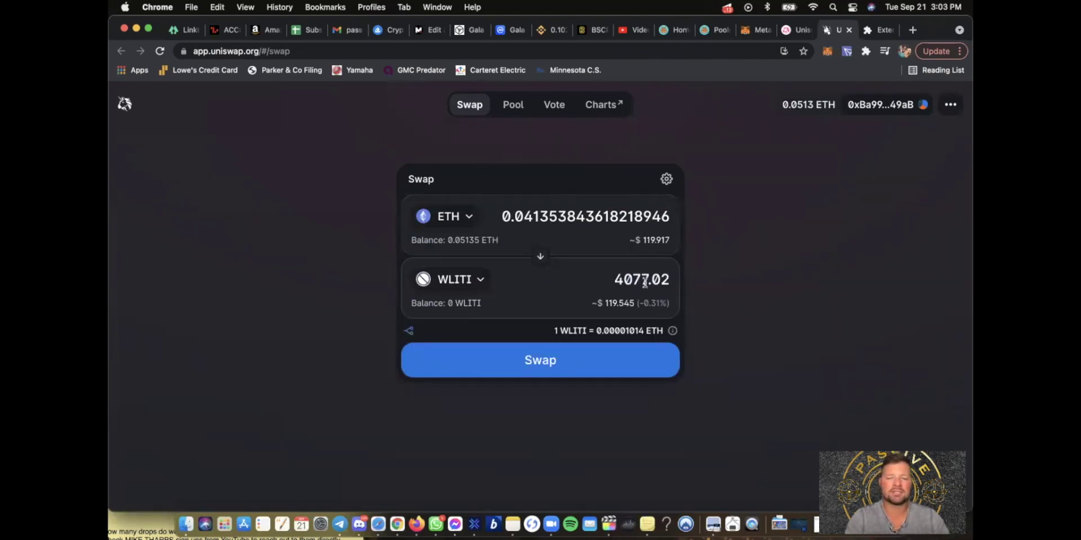
{"action": "left_click", "coordinate": [549, 367]}
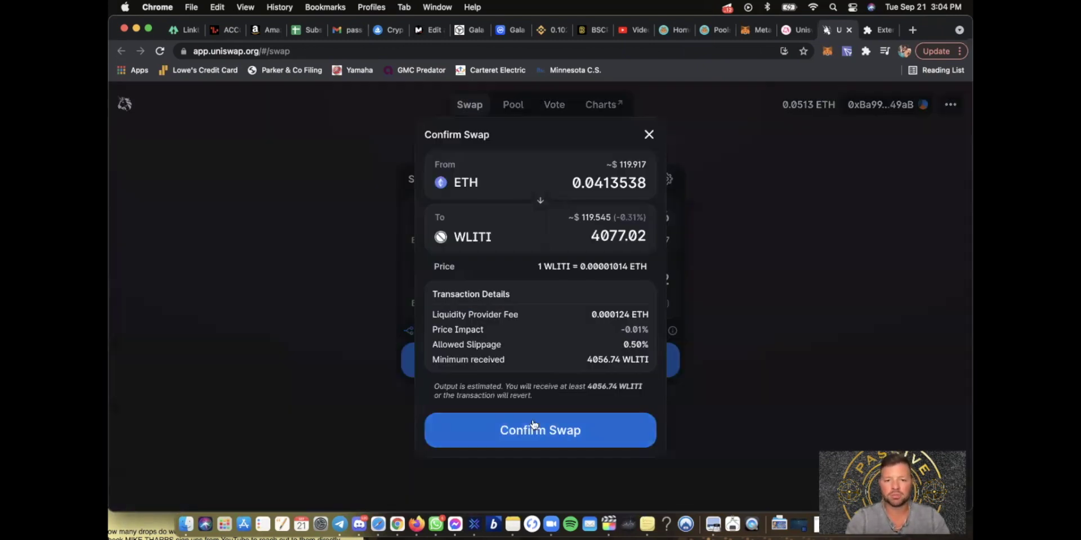
Confirm the swap, check the gas-inclusive dollar total in MetaMask, and reject it for insufficient funds
{"action": "left_click", "coordinate": [529, 431]}
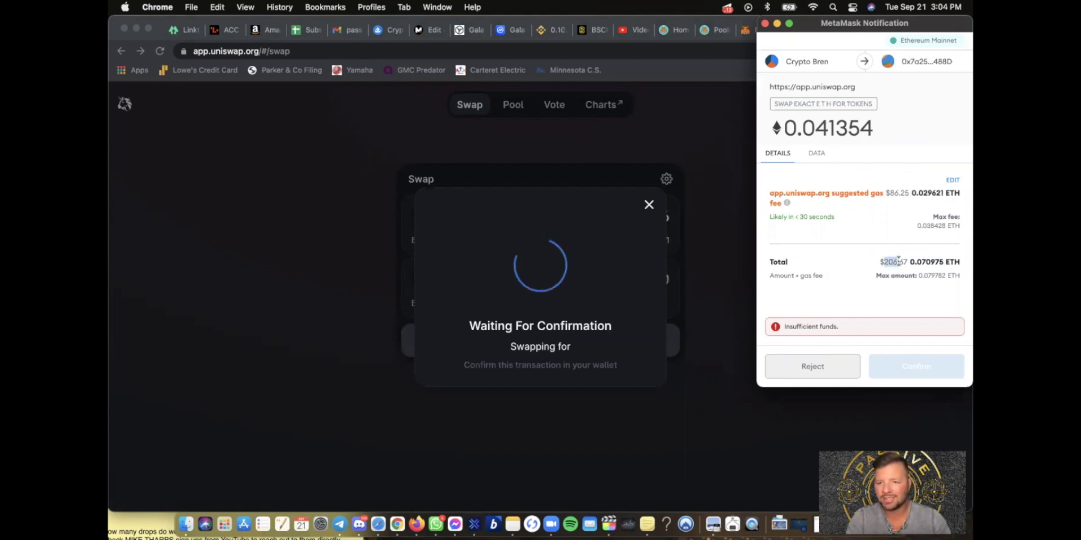
{"action": "left_click_drag", "start_coordinate": [883, 262], "coordinate": [904, 261]}
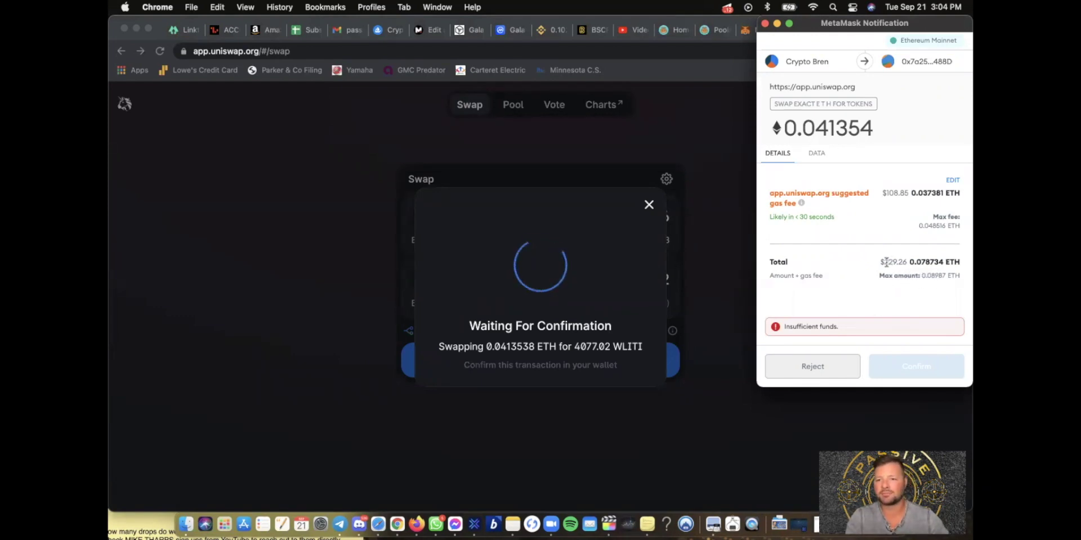
{"action": "left_click_drag", "start_coordinate": [880, 261], "coordinate": [908, 265]}
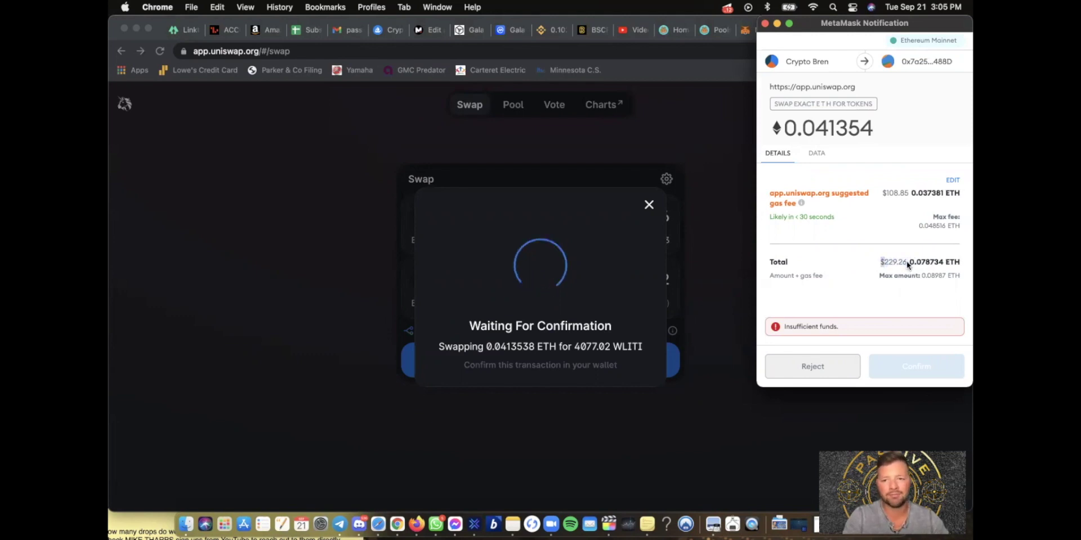
{"action": "left_click", "coordinate": [827, 367]}
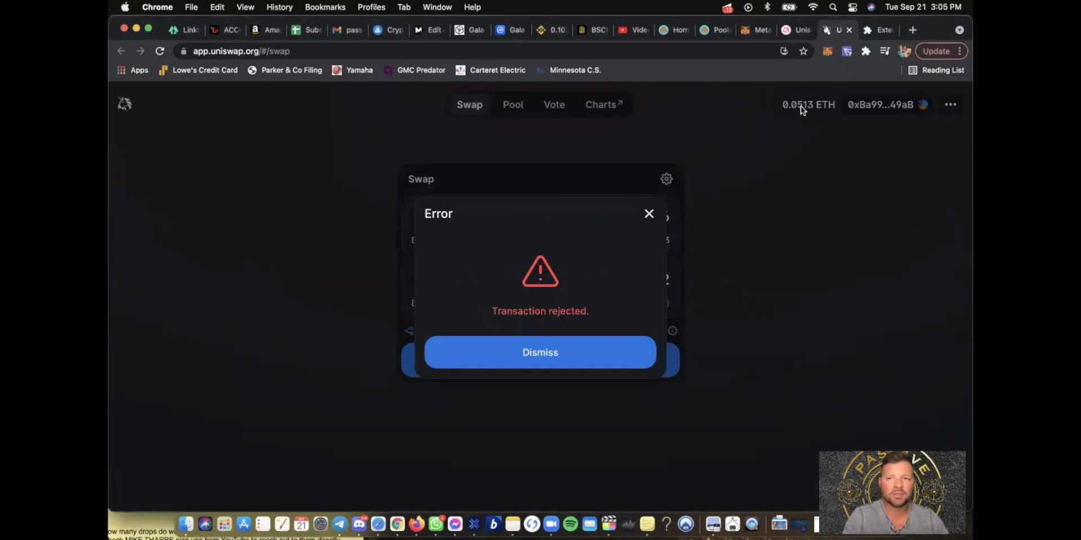
Check MetaMask's recent activity, then dismiss the wallet popup and the Transaction rejected error
{"action": "left_click", "coordinate": [827, 51]}
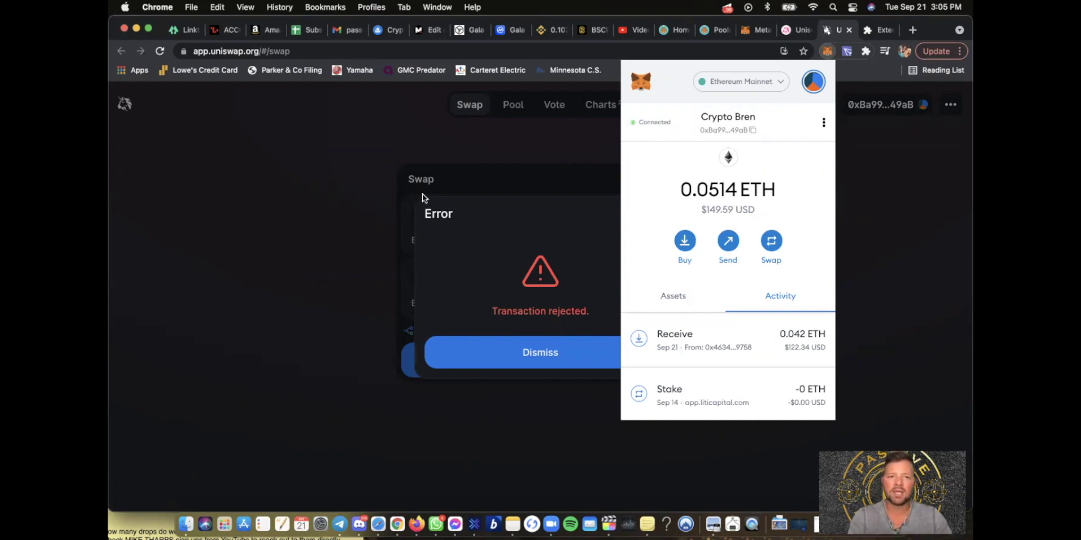
{"action": "left_click", "coordinate": [363, 223]}
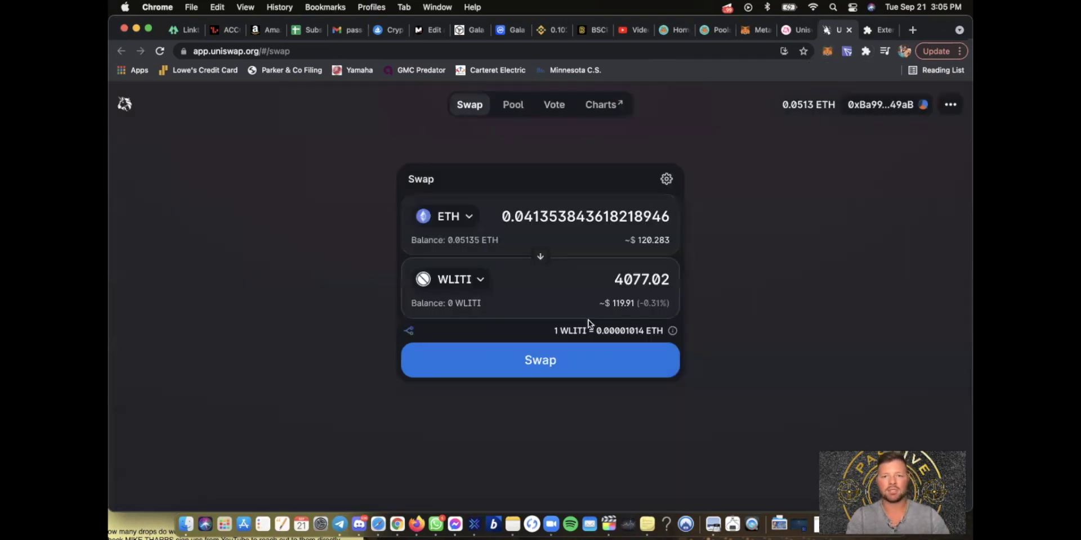